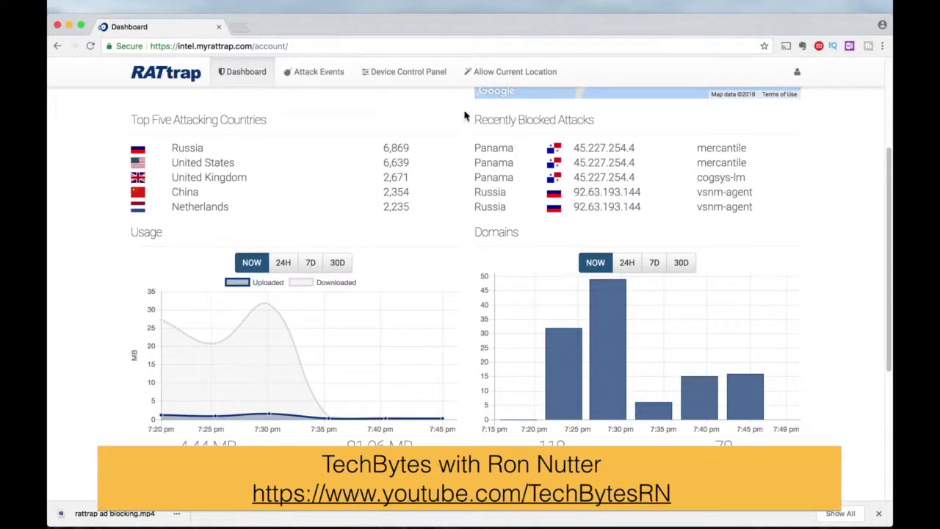
# Step: Open the Device Control Panel and look over the protection settings, ad blocking and parental controls
pyautogui.click(411, 75)
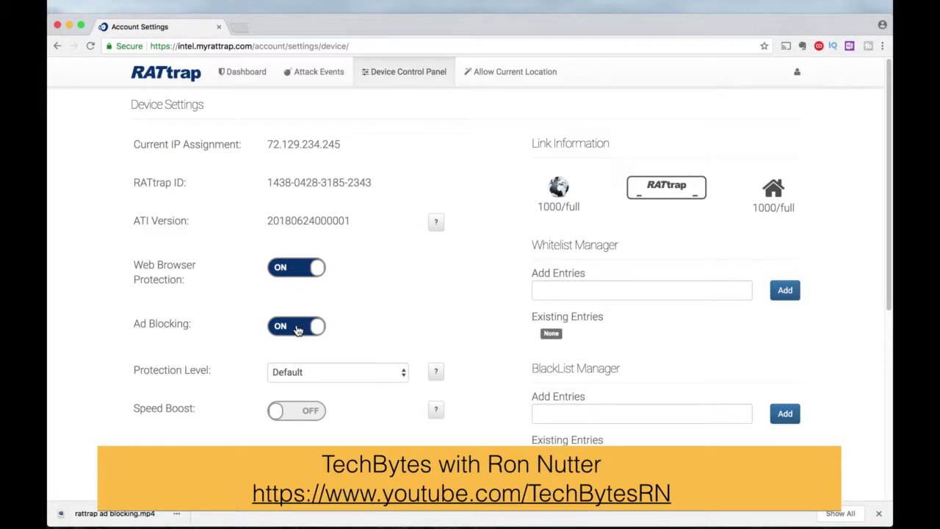
pyautogui.scroll(-10, 298, 331)
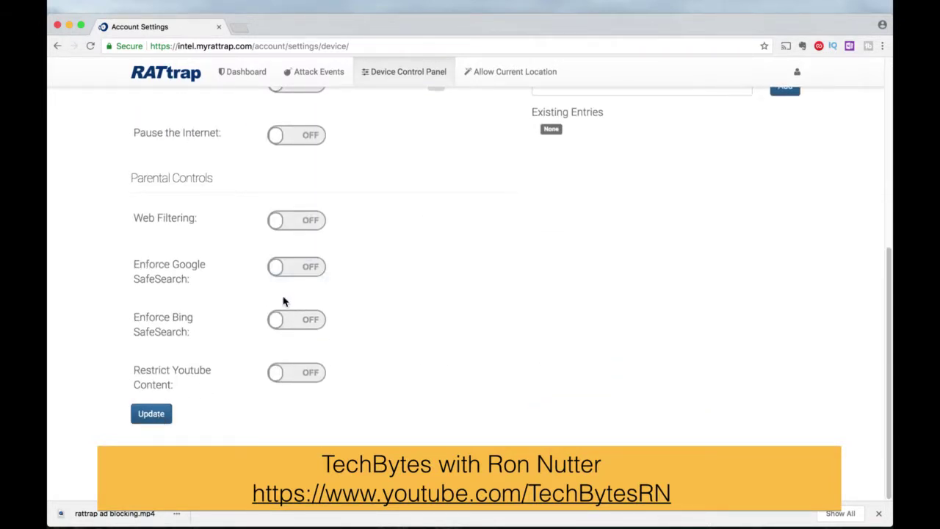
pyautogui.scroll(10, 359, 313)
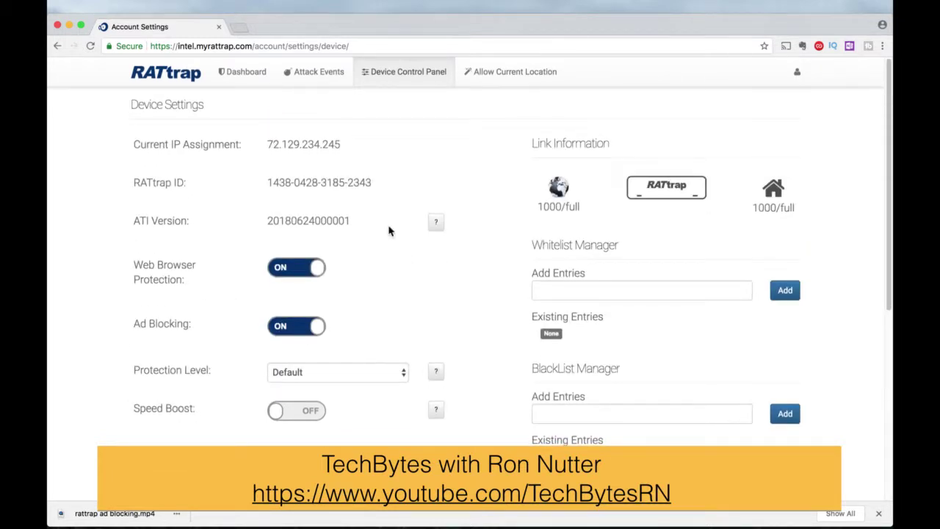
# Step: Return to the dashboard and examine the ads blocked per time interval in the Domains chart
pyautogui.click(250, 76)
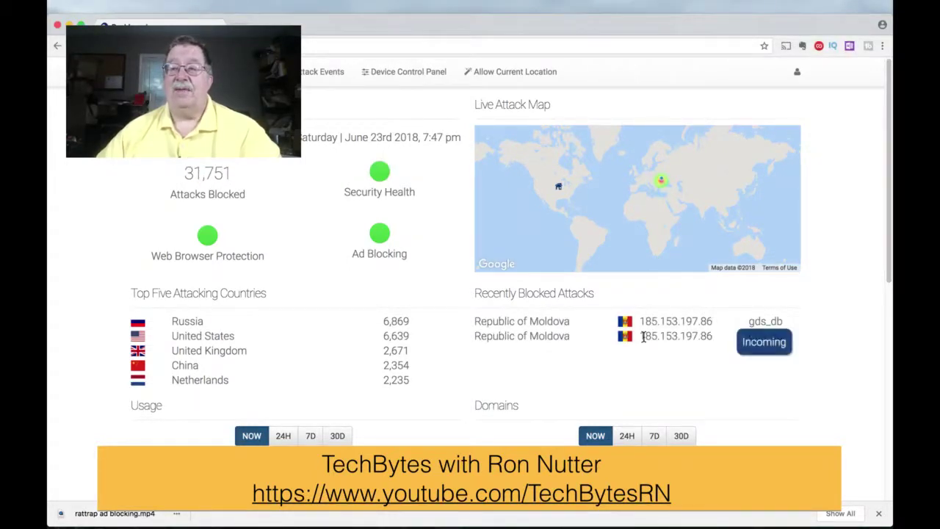
pyautogui.scroll(-5, 645, 338)
pyautogui.scroll(-1, 645, 343)
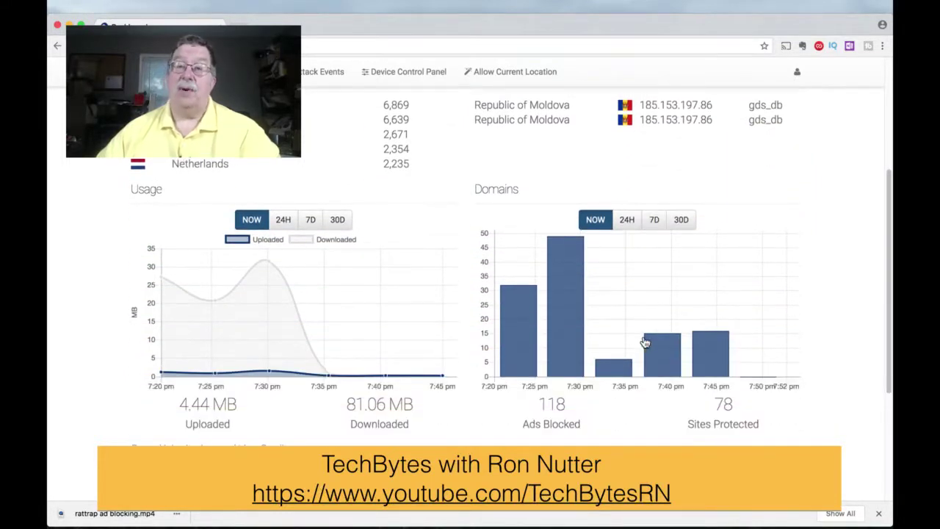
pyautogui.scroll(-1, 645, 342)
pyautogui.scroll(1, 639, 340)
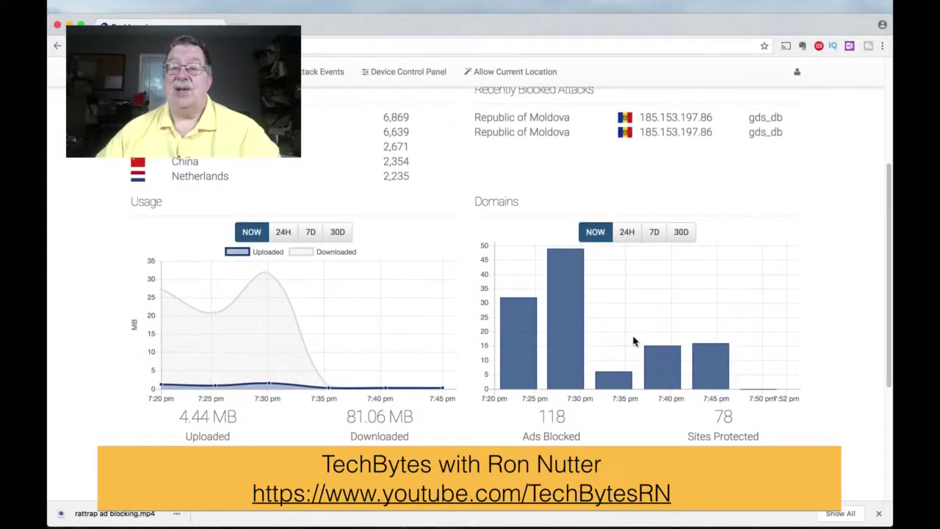
pyautogui.moveTo(552, 348)
pyautogui.moveTo(521, 352)
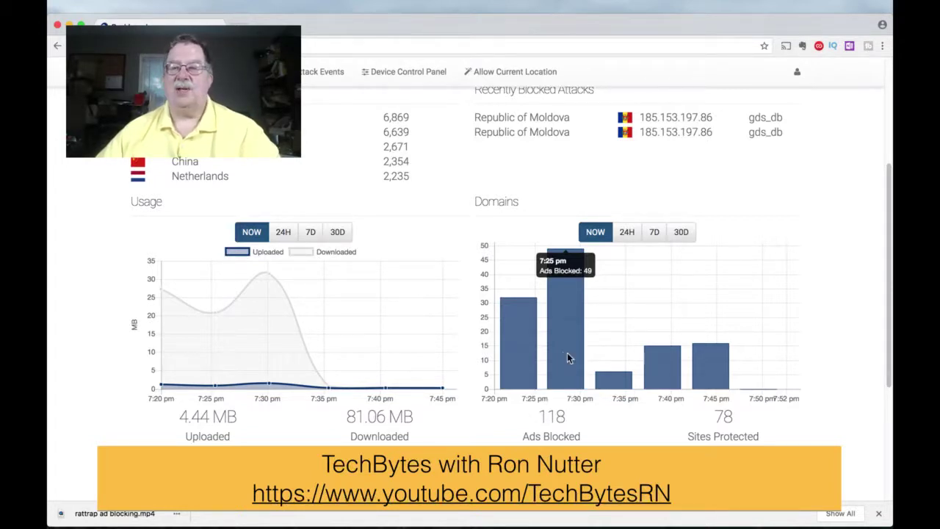
pyautogui.moveTo(647, 372)
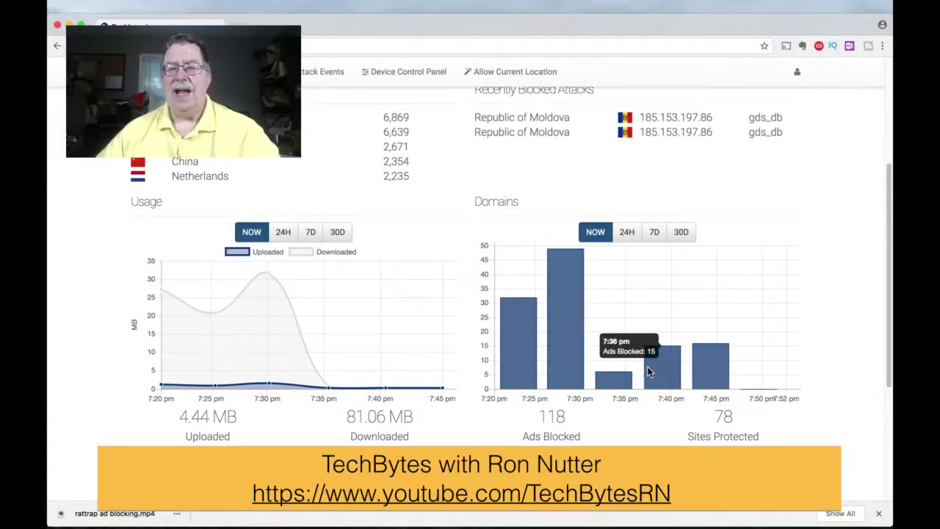
pyautogui.moveTo(720, 371)
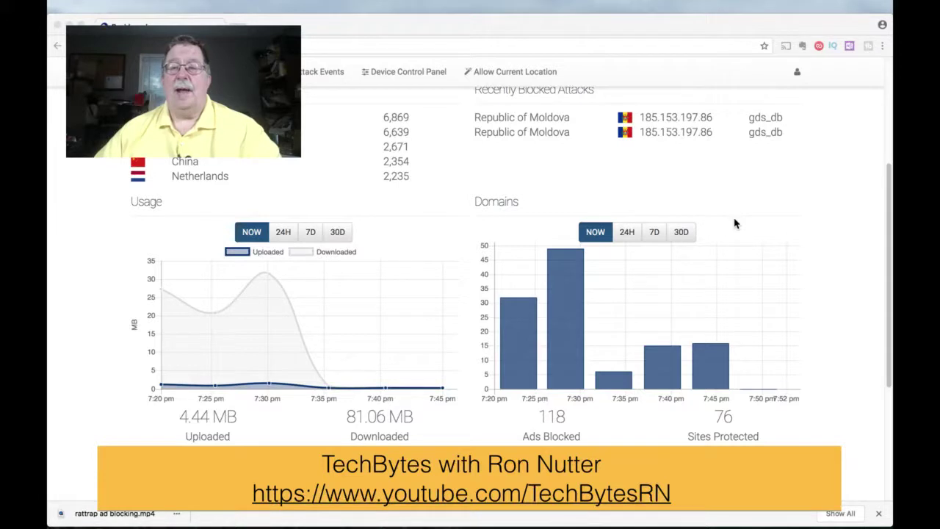
# Step: Review the dashboard's Recently Blocked Attacks, including the ports behind the service names, and the usage and speed monitoring figures
pyautogui.click(744, 300)
pyautogui.moveTo(888, 310); pyautogui.dragTo(879, 222)
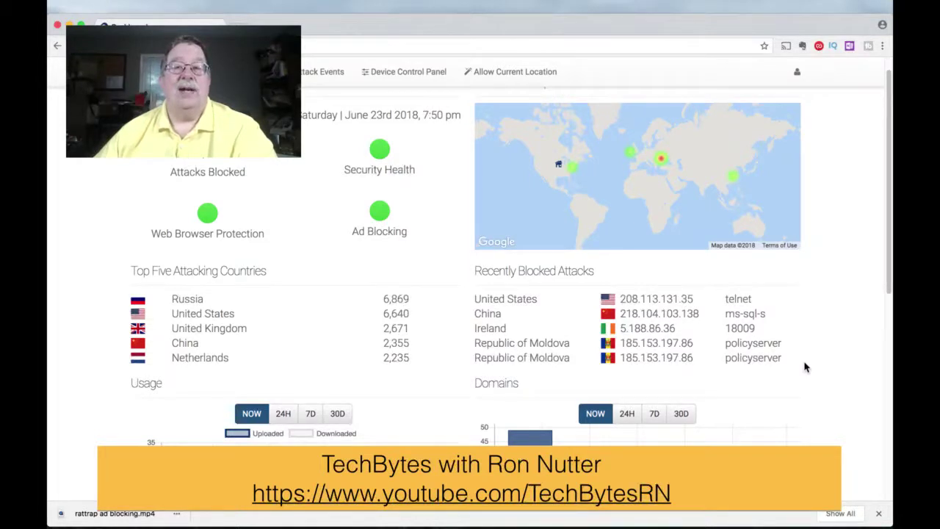
pyautogui.scroll(-3, 805, 367)
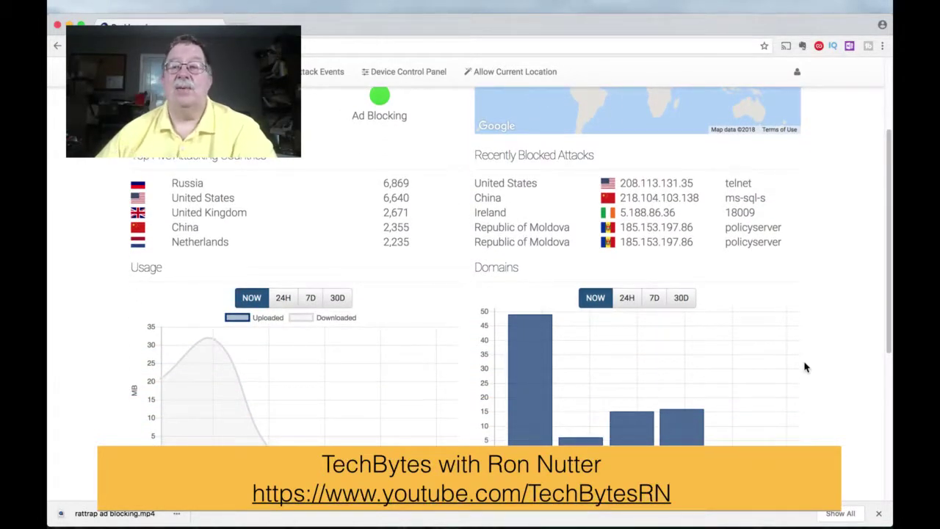
pyautogui.moveTo(765, 184)
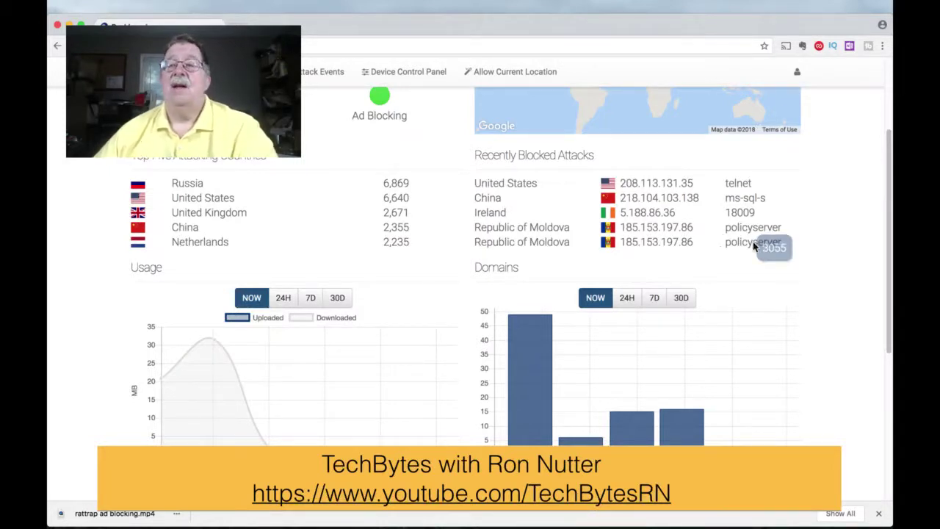
pyautogui.scroll(3, 795, 293)
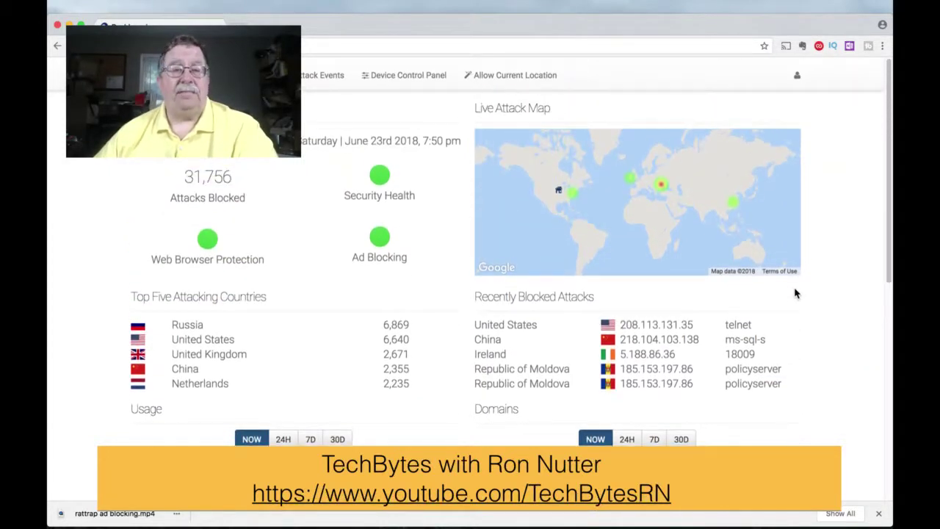
pyautogui.scroll(-5, 795, 292)
pyautogui.scroll(-2, 795, 292)
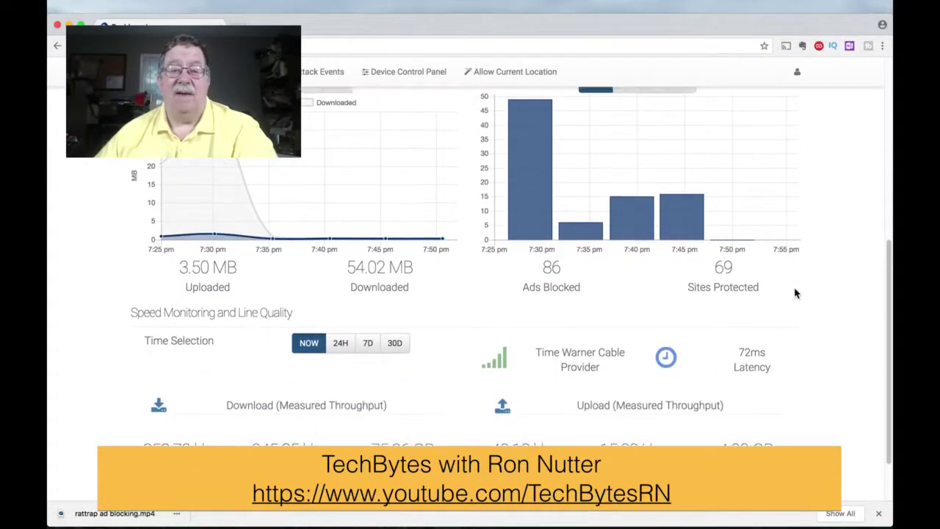
pyautogui.scroll(5, 795, 291)
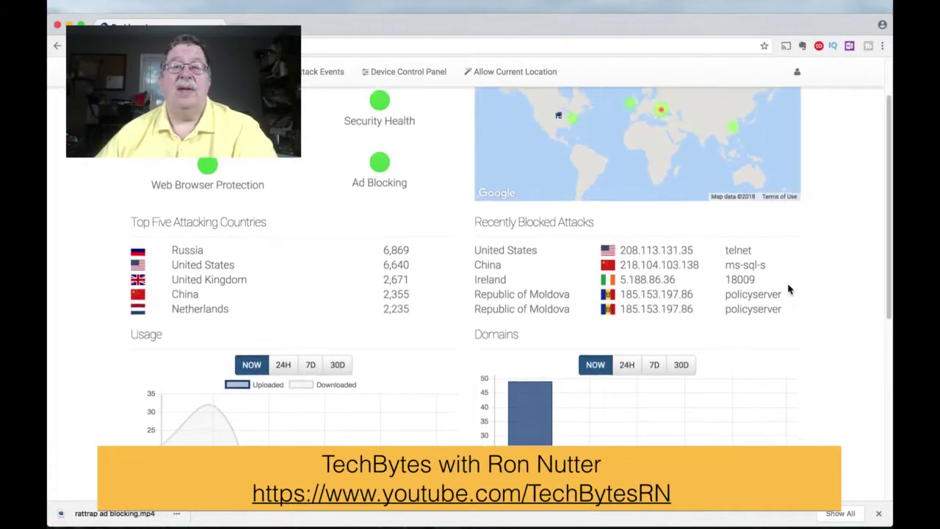
# Step: Open Attack Events and review the blocked event log and the Top Persisting Blocks
pyautogui.click(327, 75)
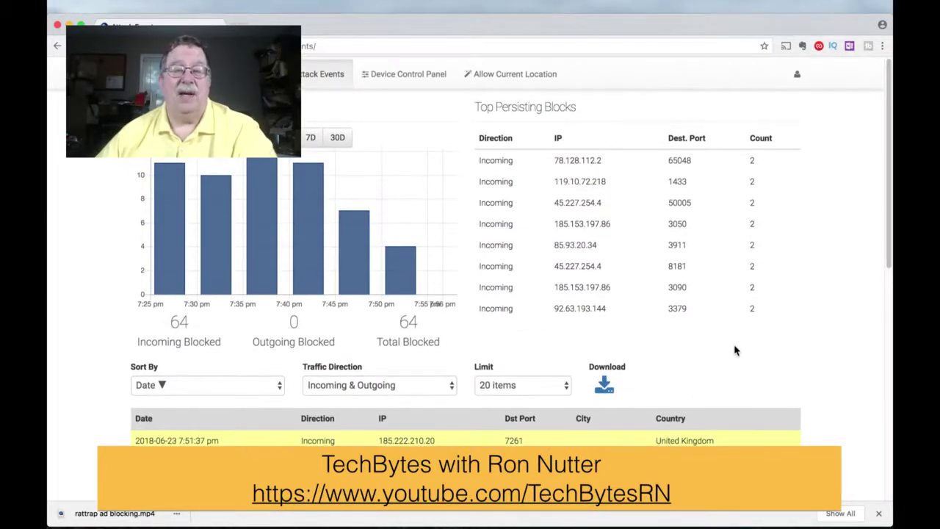
pyautogui.scroll(-3, 736, 351)
pyautogui.scroll(-3, 736, 351)
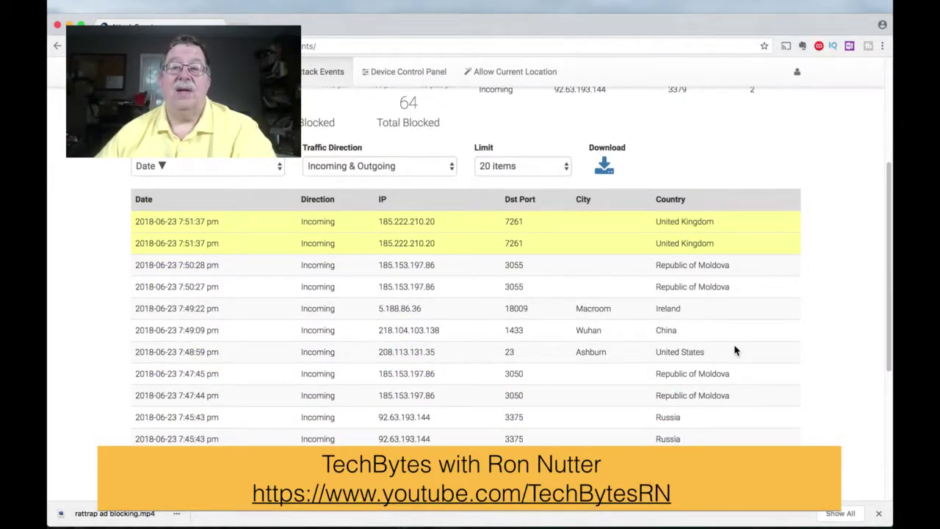
pyautogui.scroll(2, 735, 350)
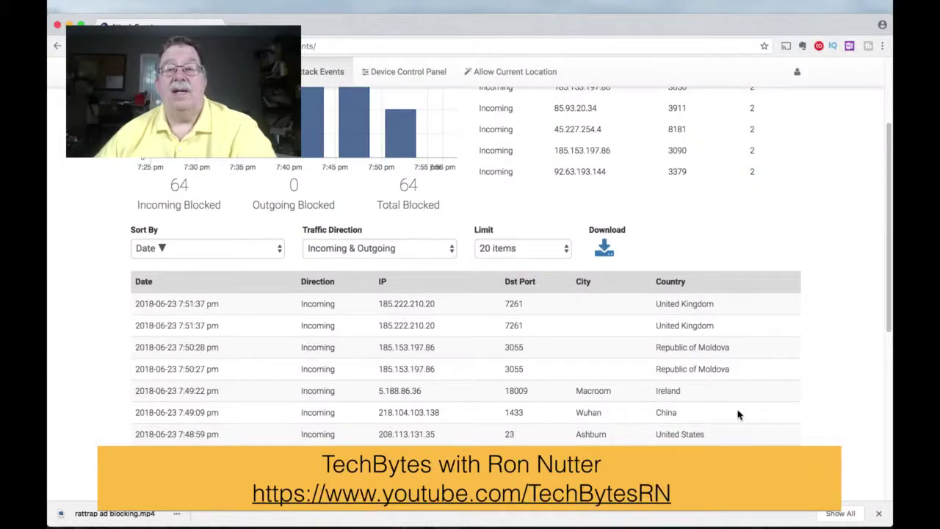
pyautogui.scroll(4, 599, 330)
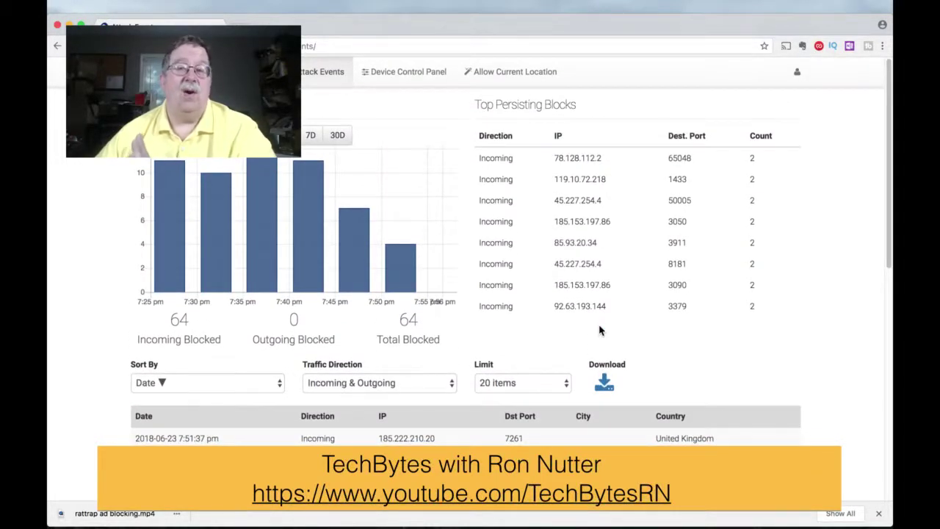
# Step: Go to the Device Control Panel and view the available Protection Level options, leaving the selection at Default
pyautogui.click(415, 74)
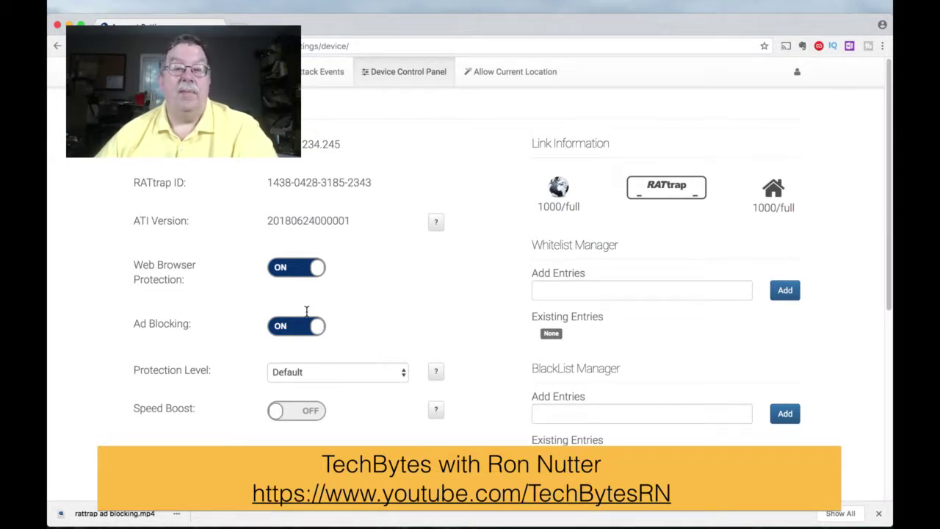
pyautogui.scroll(-1, 394, 340)
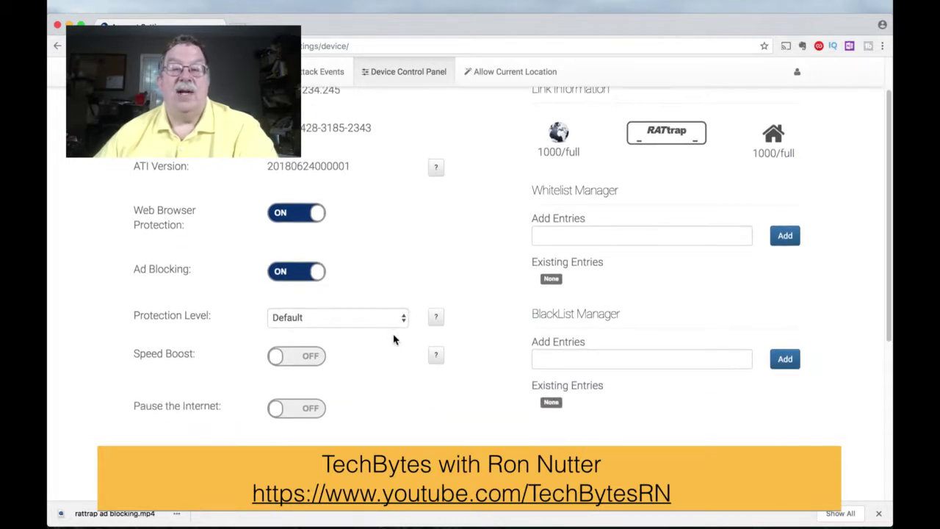
pyautogui.click(404, 320)
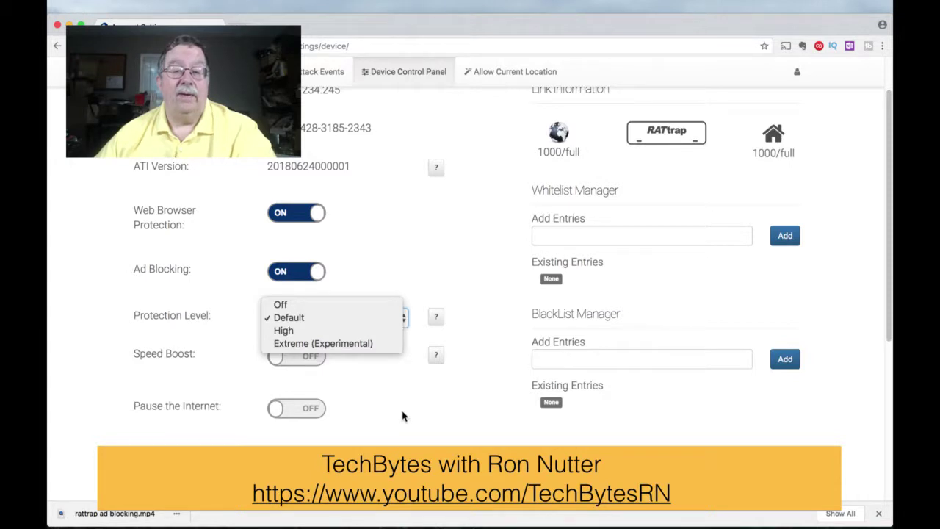
pyautogui.click(430, 413)
# Step: Look over the Speed Boost, Pause the Internet and Parental Controls settings
pyautogui.scroll(-4, 426, 418)
pyautogui.scroll(1, 426, 418)
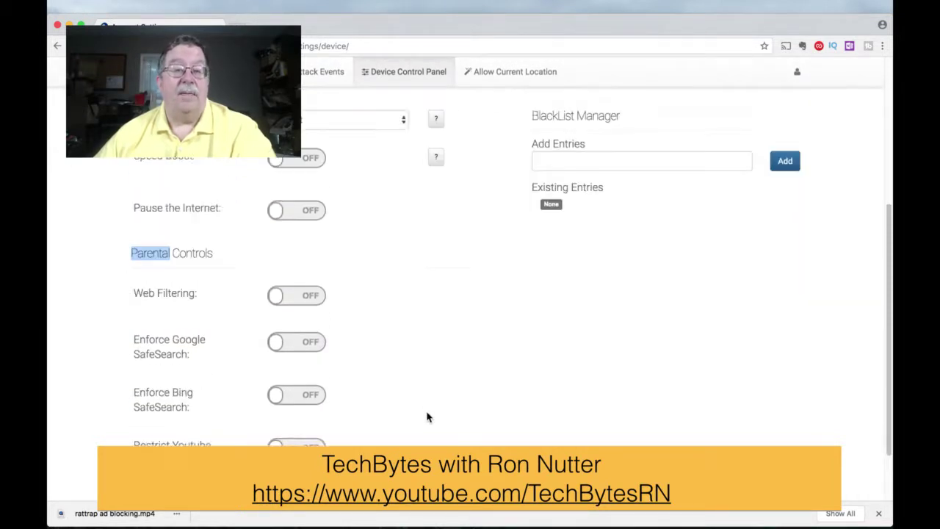
pyautogui.scroll(5, 427, 417)
pyautogui.scroll(-1, 427, 417)
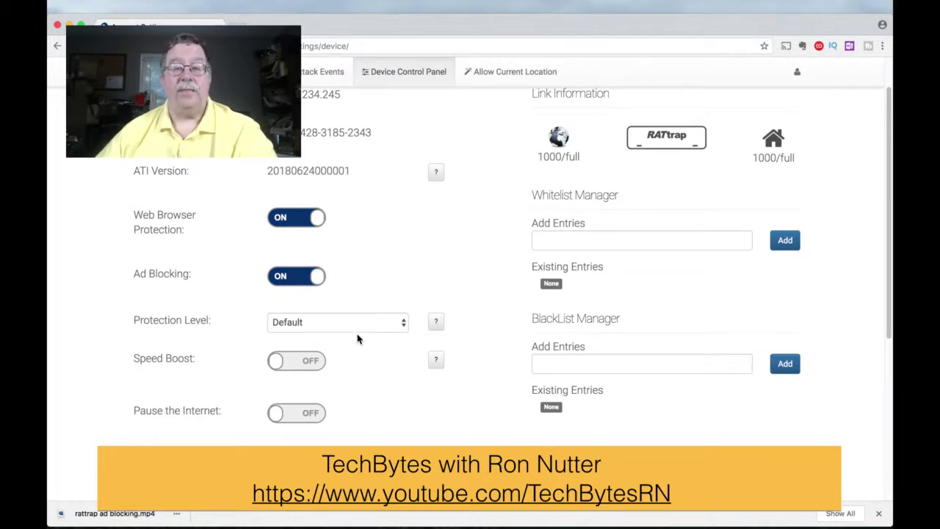
# Step: Check the Protection Level choices again, read the Protection Levels Summary help, and close it
pyautogui.click(403, 324)
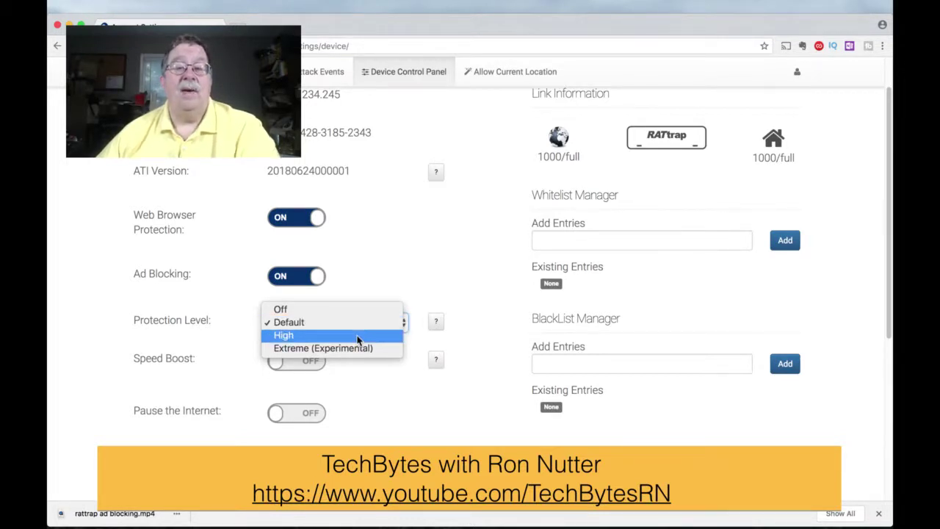
pyautogui.click(437, 324)
pyautogui.click(437, 324)
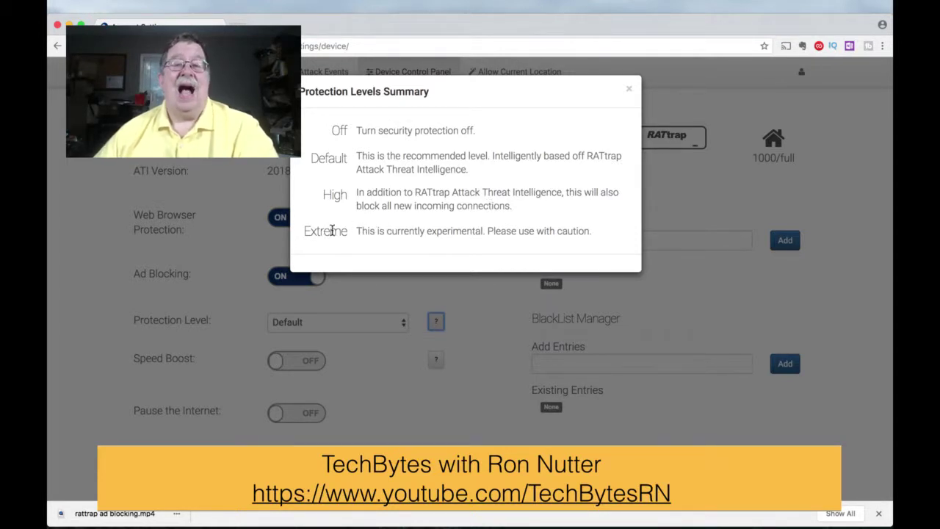
pyautogui.click(629, 93)
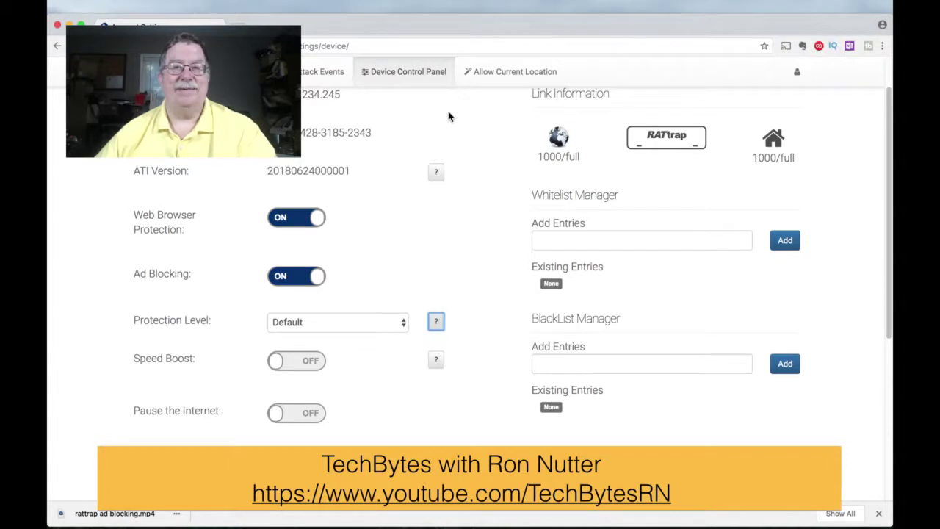
# Step: Review the Whitelist Manager and BlackList Manager alongside the other device settings
pyautogui.scroll(2, 479, 200)
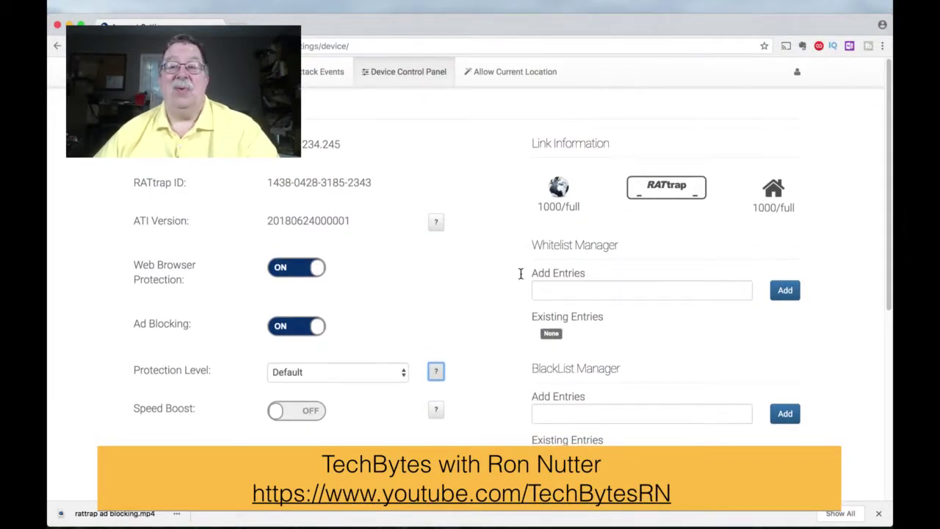
pyautogui.scroll(-5, 460, 342)
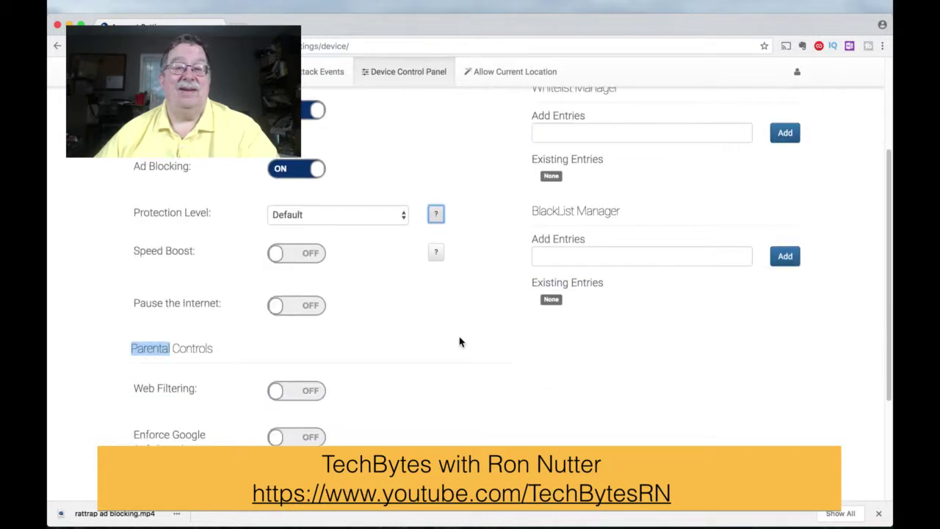
pyautogui.click(430, 343)
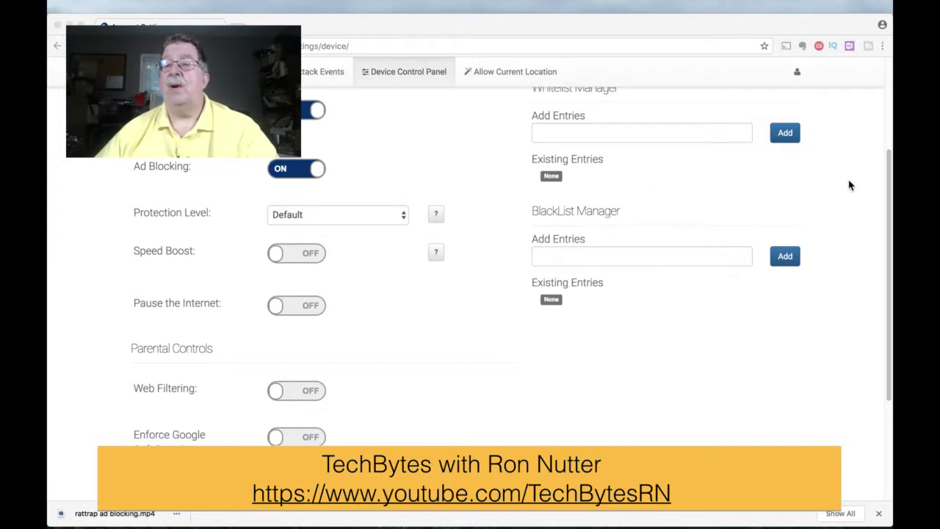
pyautogui.click(891, 189)
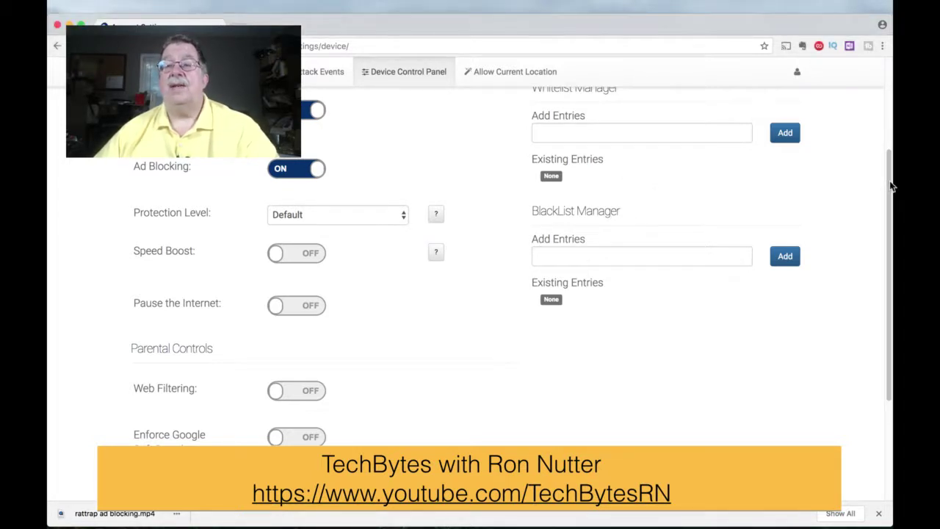
pyautogui.scroll(1, 680, 294)
pyautogui.scroll(3, 679, 294)
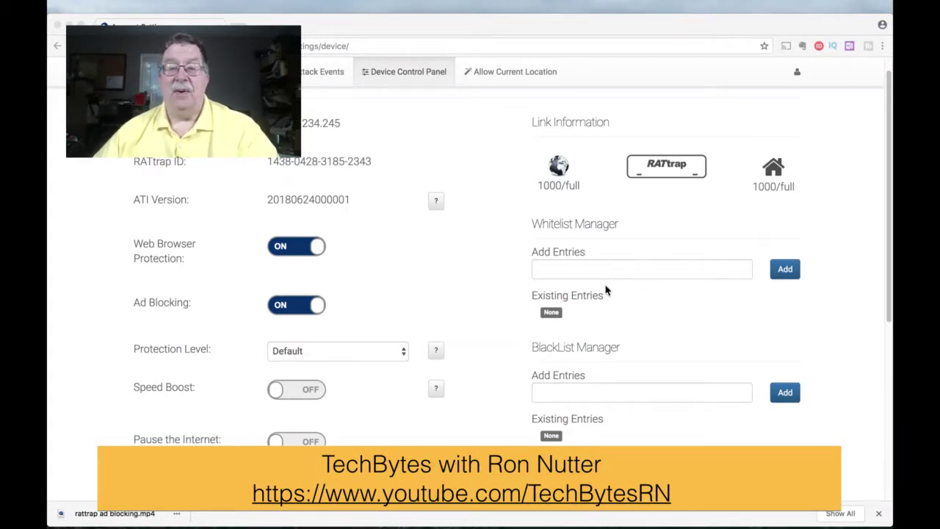
# Step: Return to a freshly loaded dashboard and check the Ad Blocking status and the Domains chart
pyautogui.click(512, 314)
pyautogui.press('super+r')
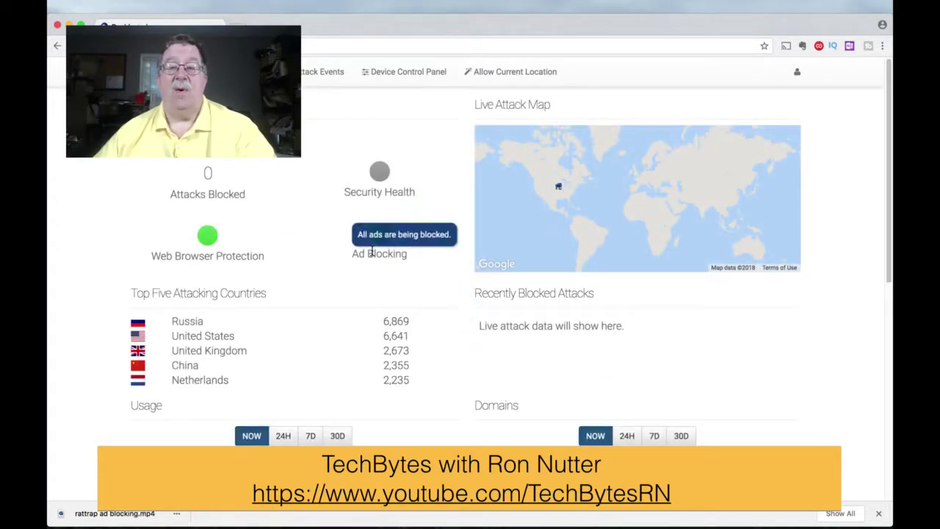
pyautogui.scroll(-4, 659, 354)
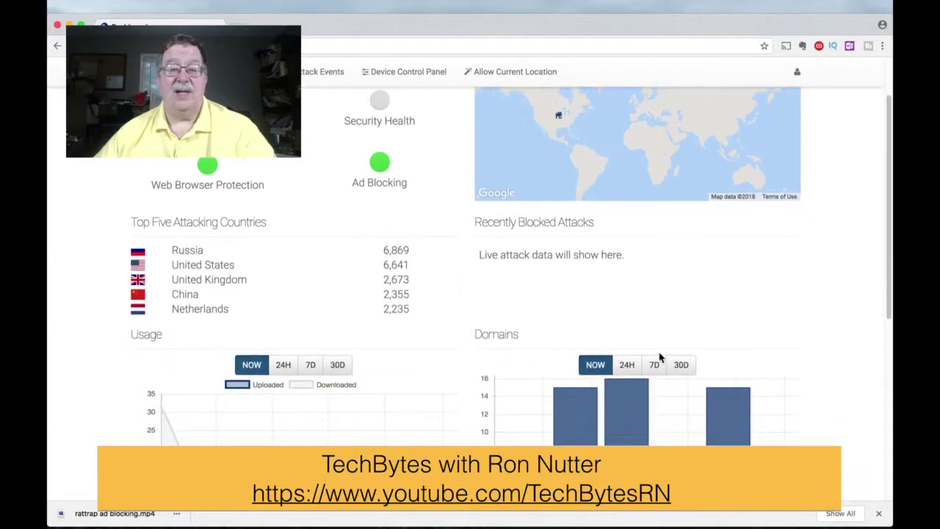
pyautogui.scroll(3, 659, 358)
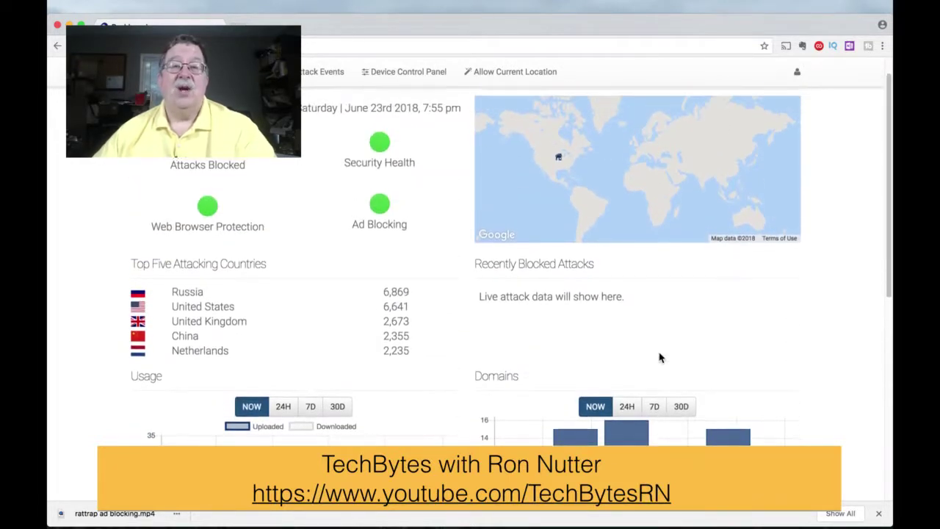